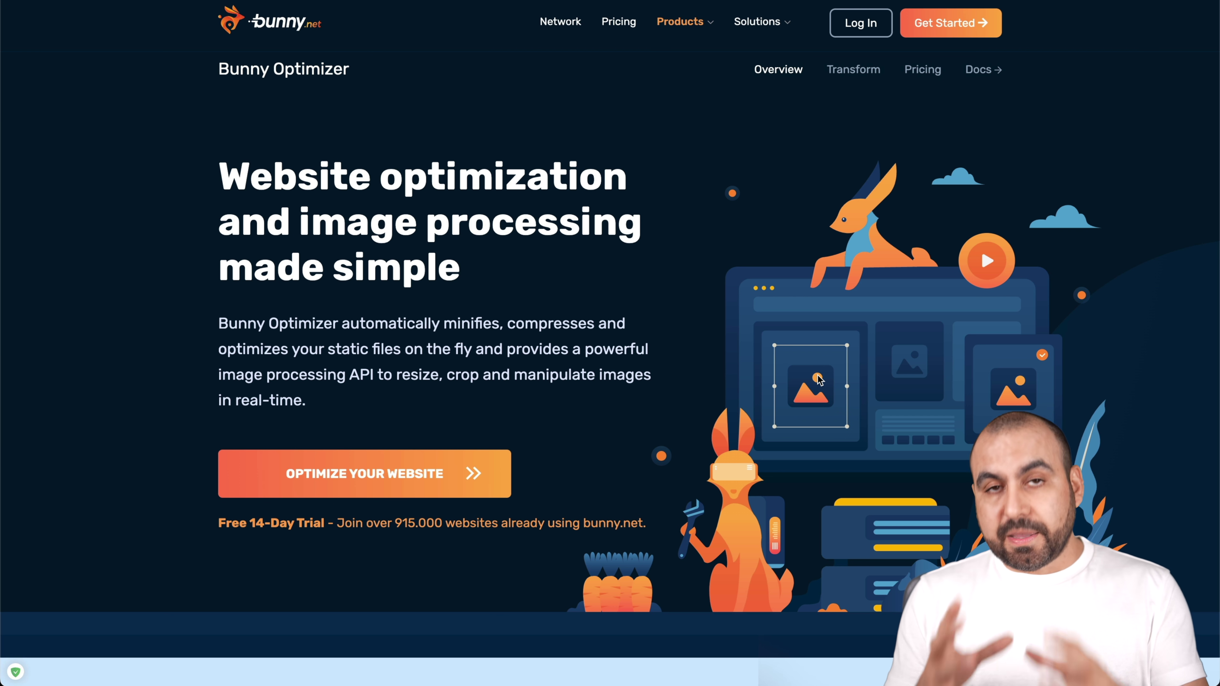
pyautogui.scroll(-10, 818, 379)
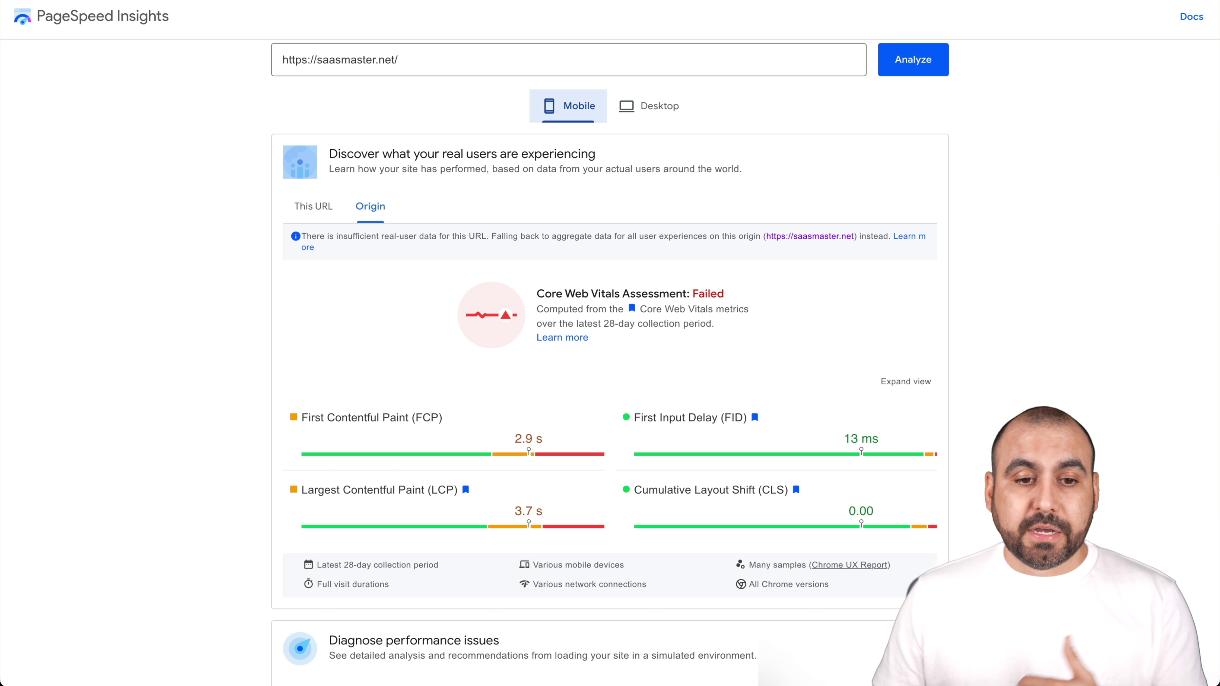
pyautogui.moveTo(322, 61); pyautogui.dragTo(411, 60)
pyautogui.press('Home')
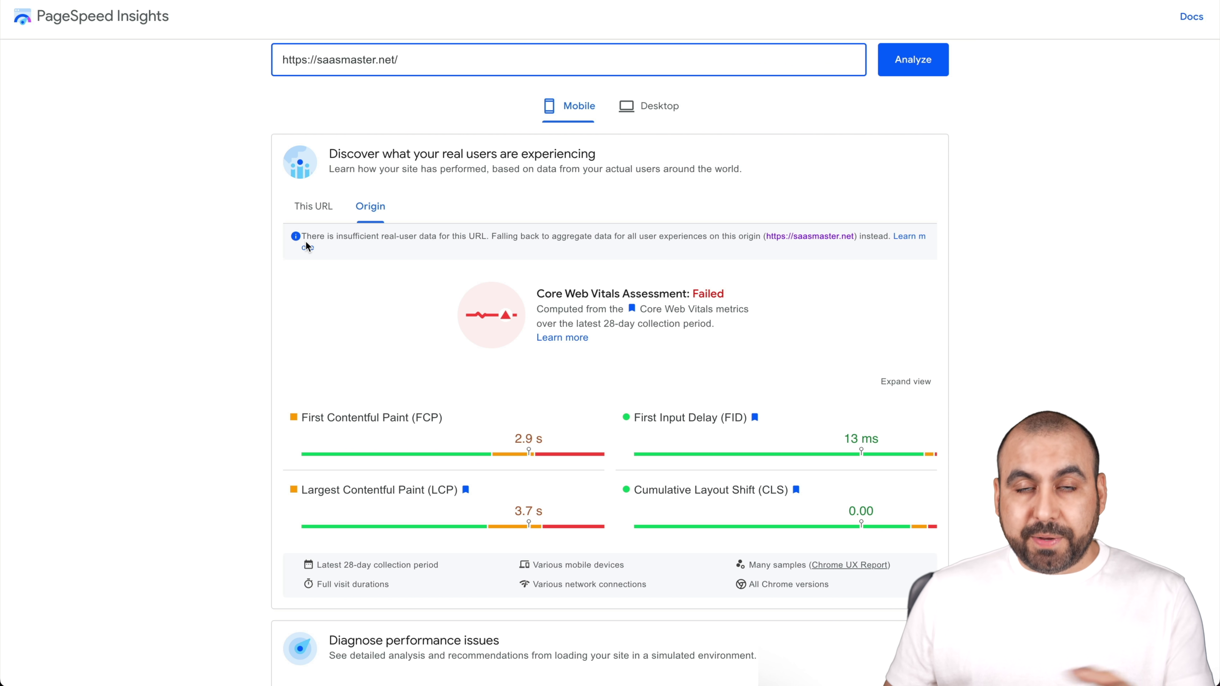
pyautogui.scroll(-8, 306, 246)
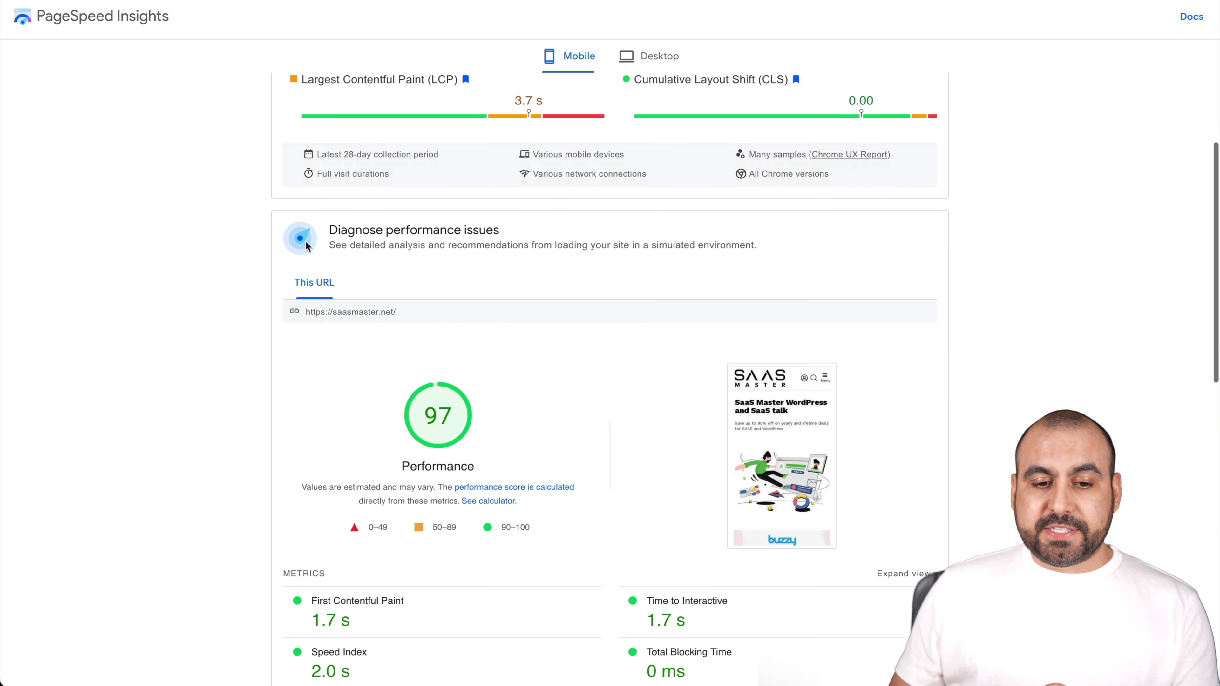
pyautogui.scroll(-1, 463, 404)
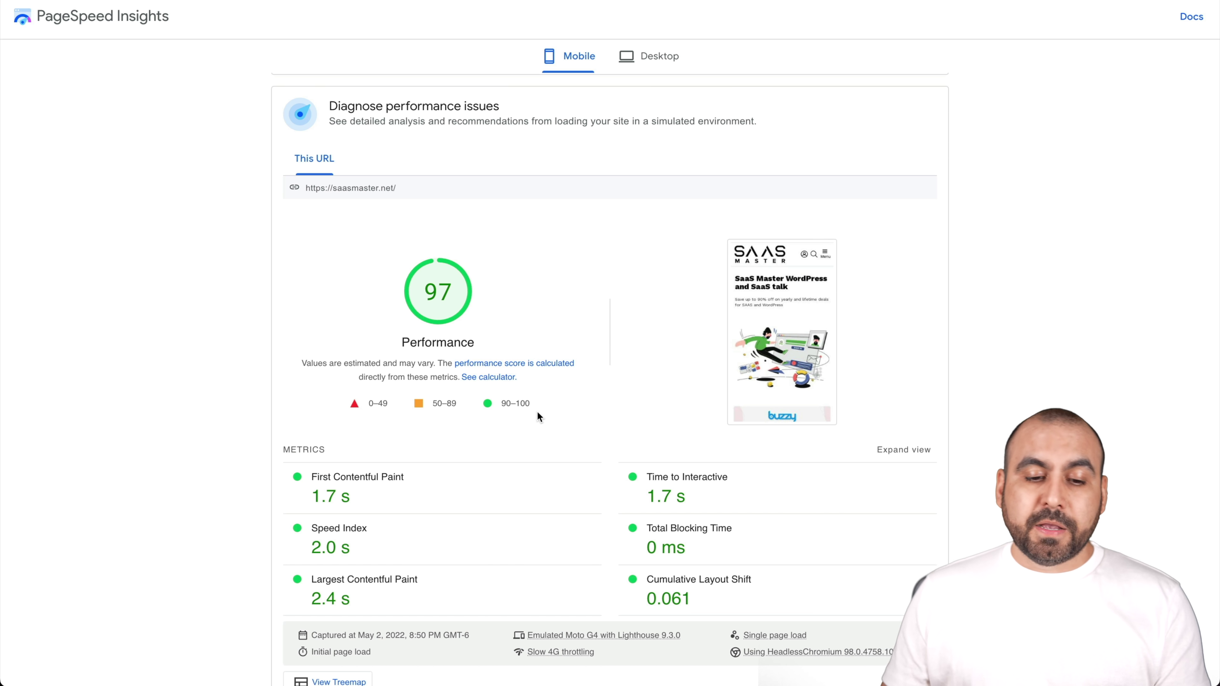
pyautogui.scroll(-9, 537, 414)
pyautogui.scroll(14, 598, 255)
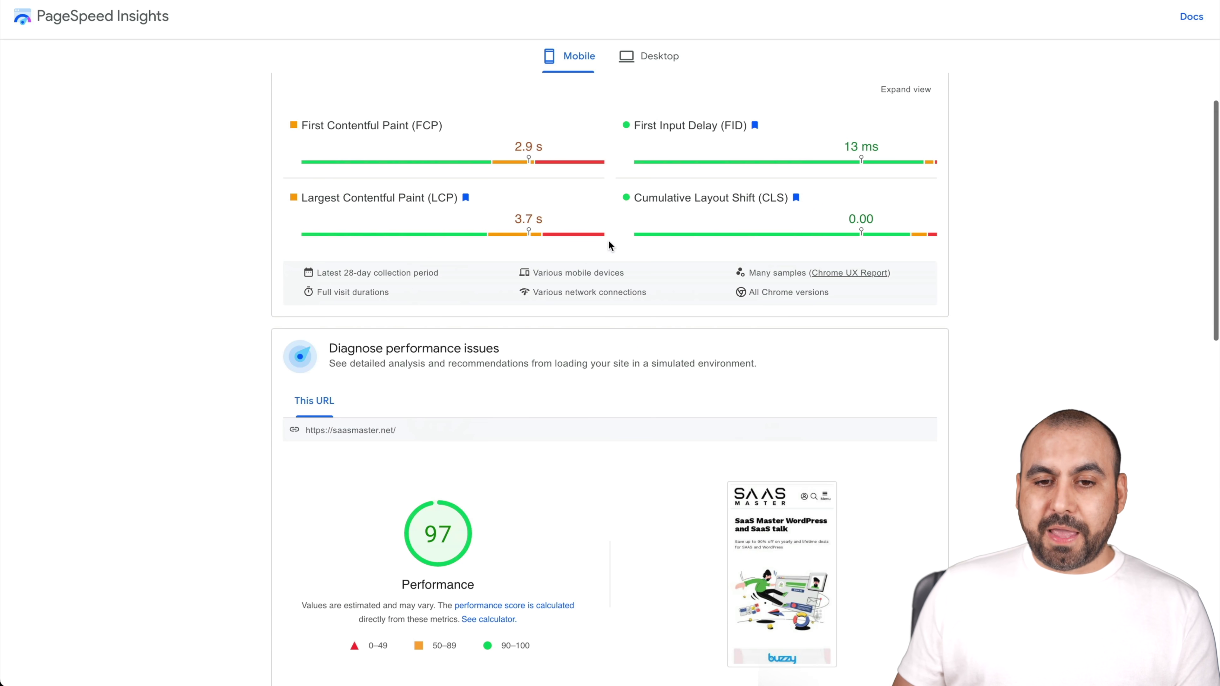
# Show the desktop results of the PageSpeed report and check the performance score.
pyautogui.click(649, 56)
pyautogui.scroll(-2, 650, 515)
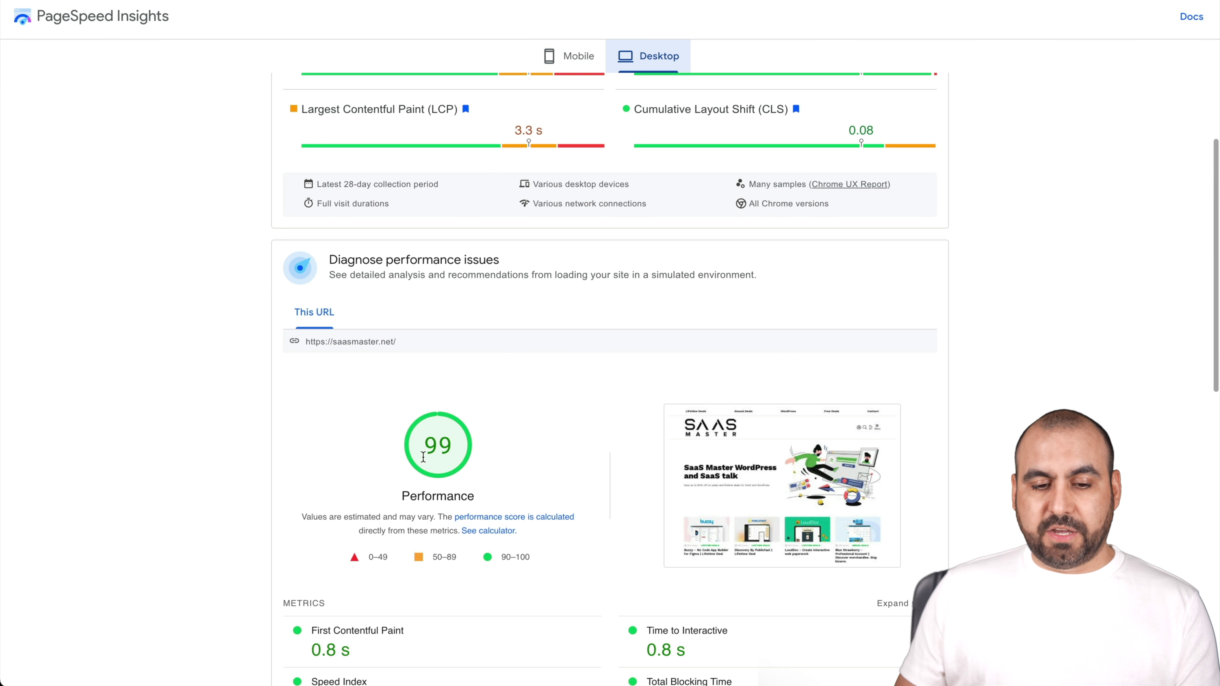
pyautogui.scroll(8, 495, 399)
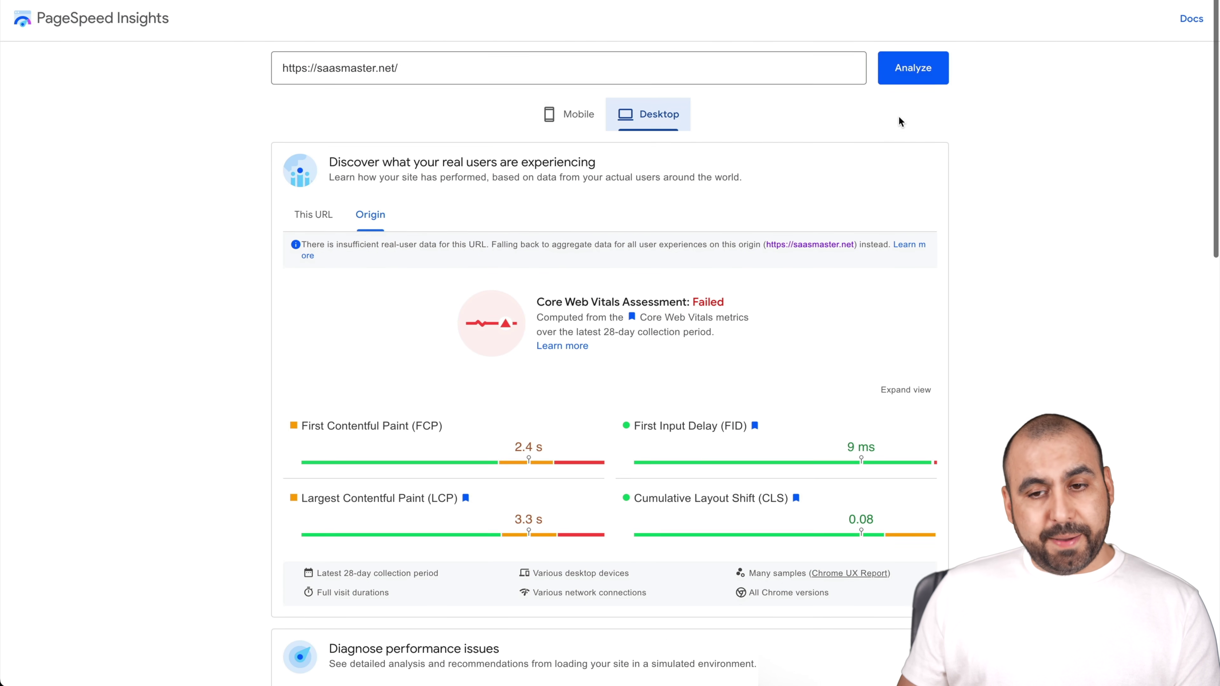
pyautogui.click(921, 69)
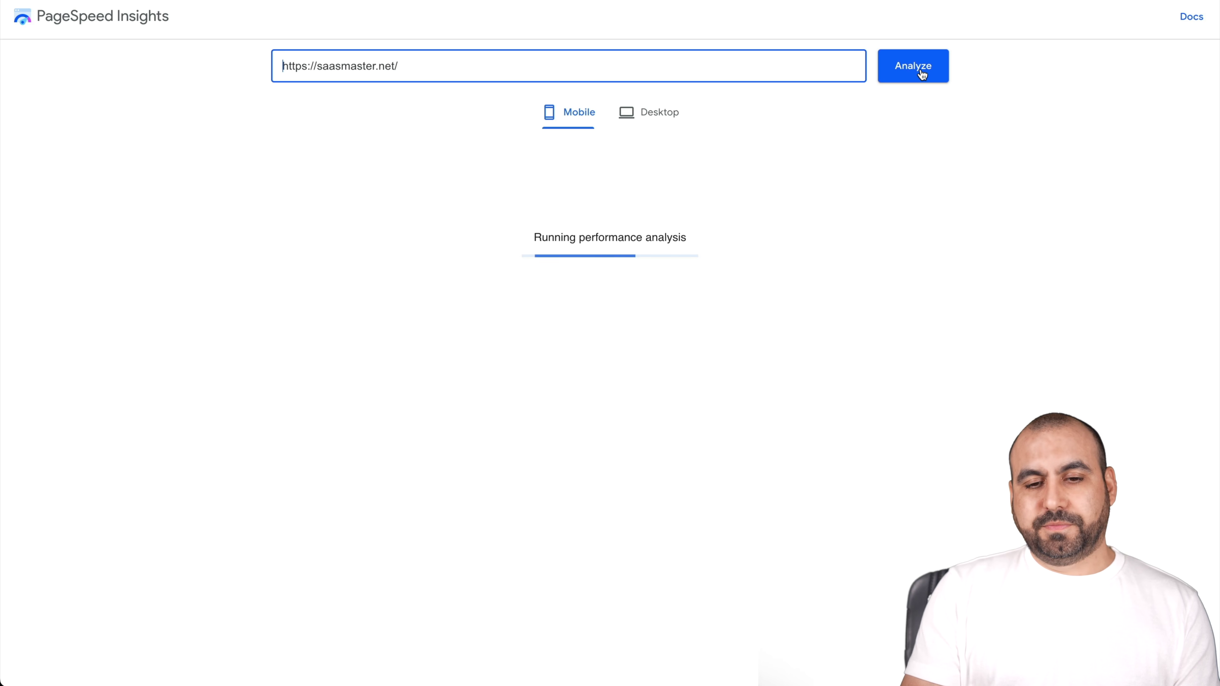
pyautogui.scroll(-8, 874, 358)
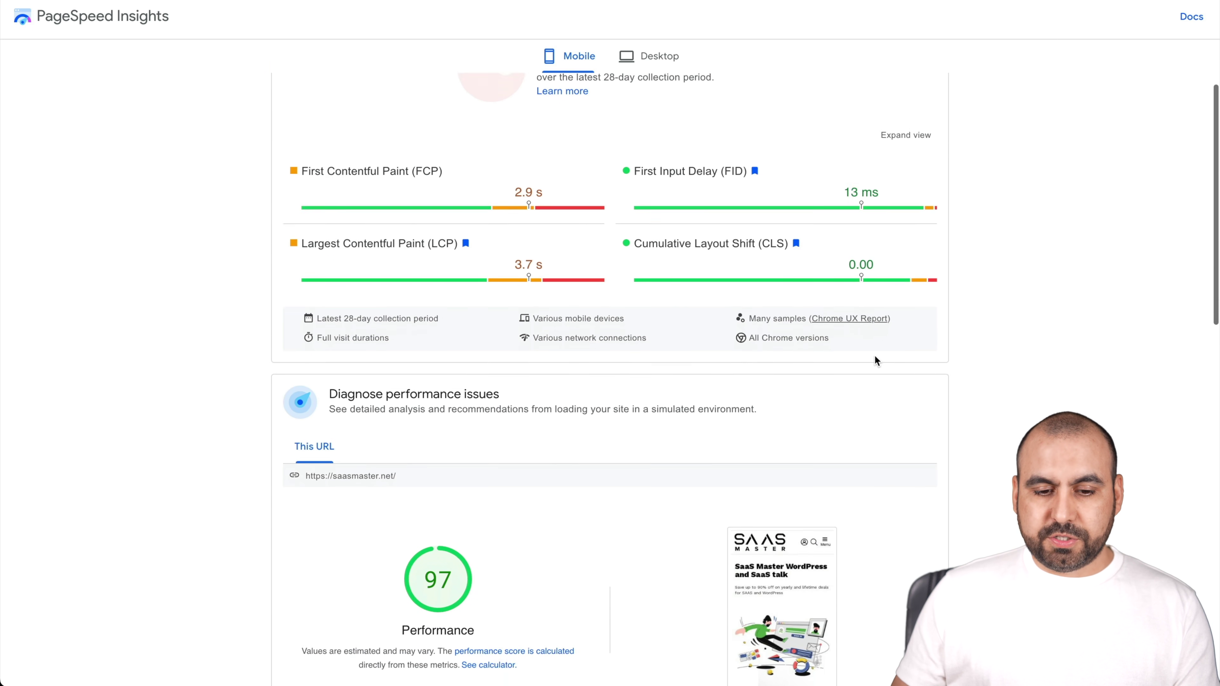
pyautogui.click(663, 51)
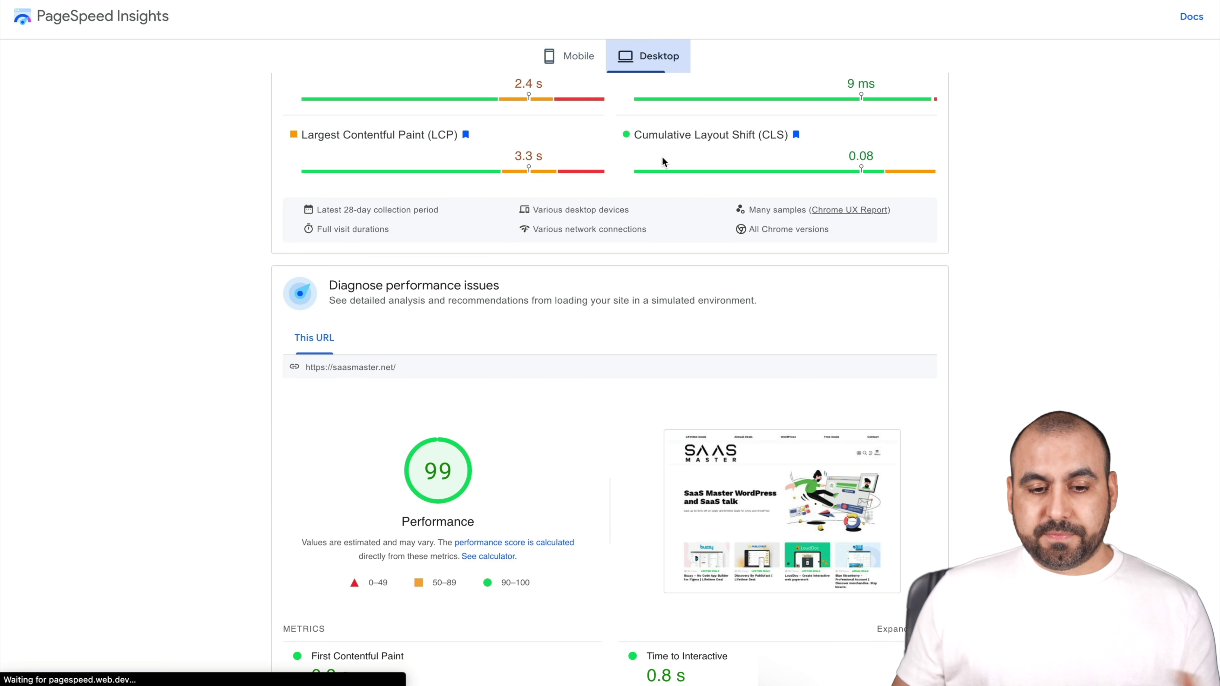
pyautogui.scroll(-1, 634, 414)
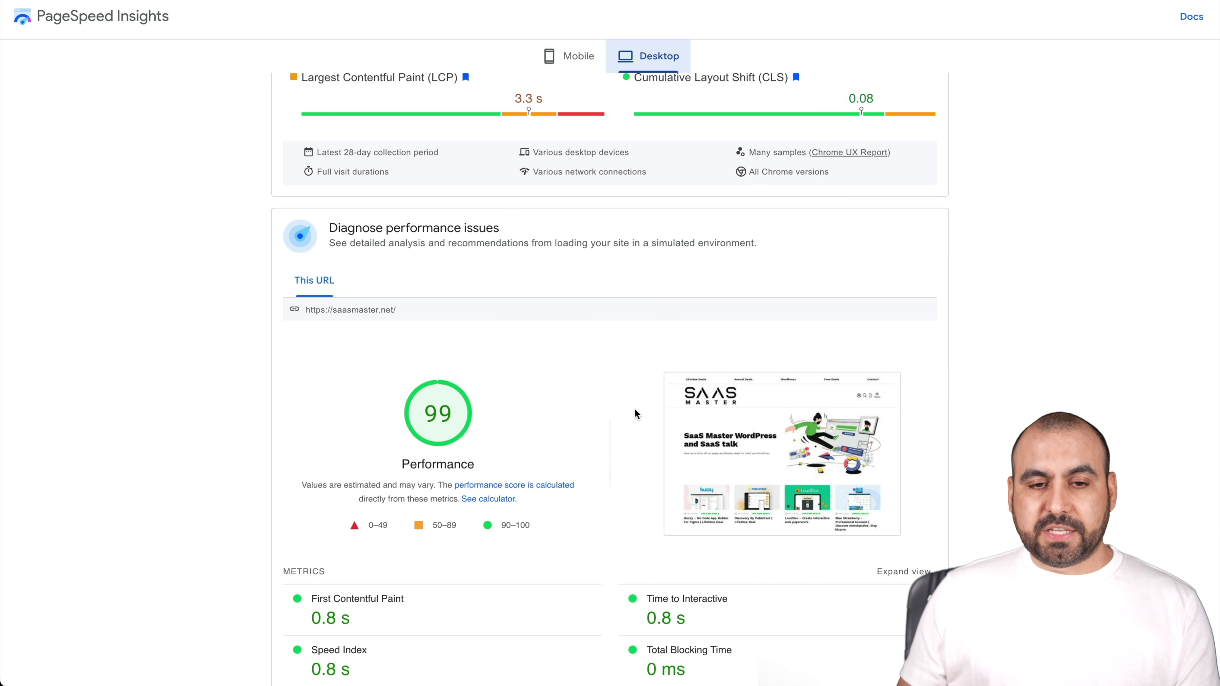
# Select the tested URL and look through the saasmaster.net homepage to see how quickly its content loads.
pyautogui.scroll(9, 450, 67)
pyautogui.tripleClick(414, 66)
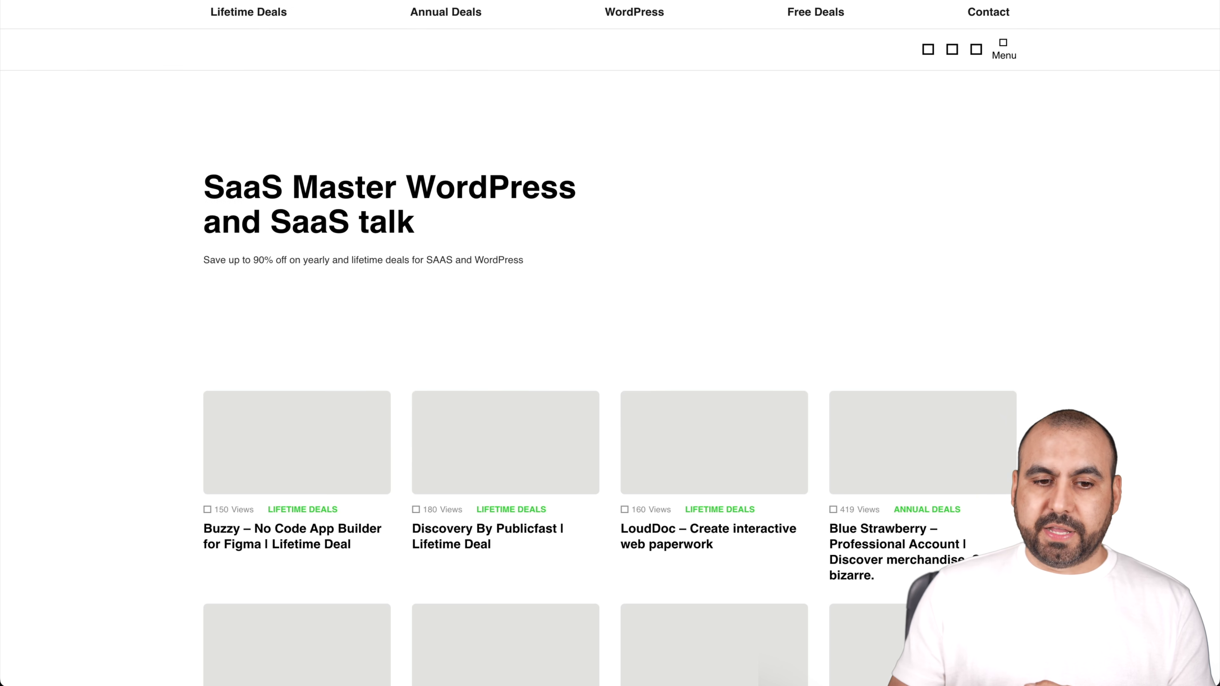
pyautogui.scroll(-6, 874, 335)
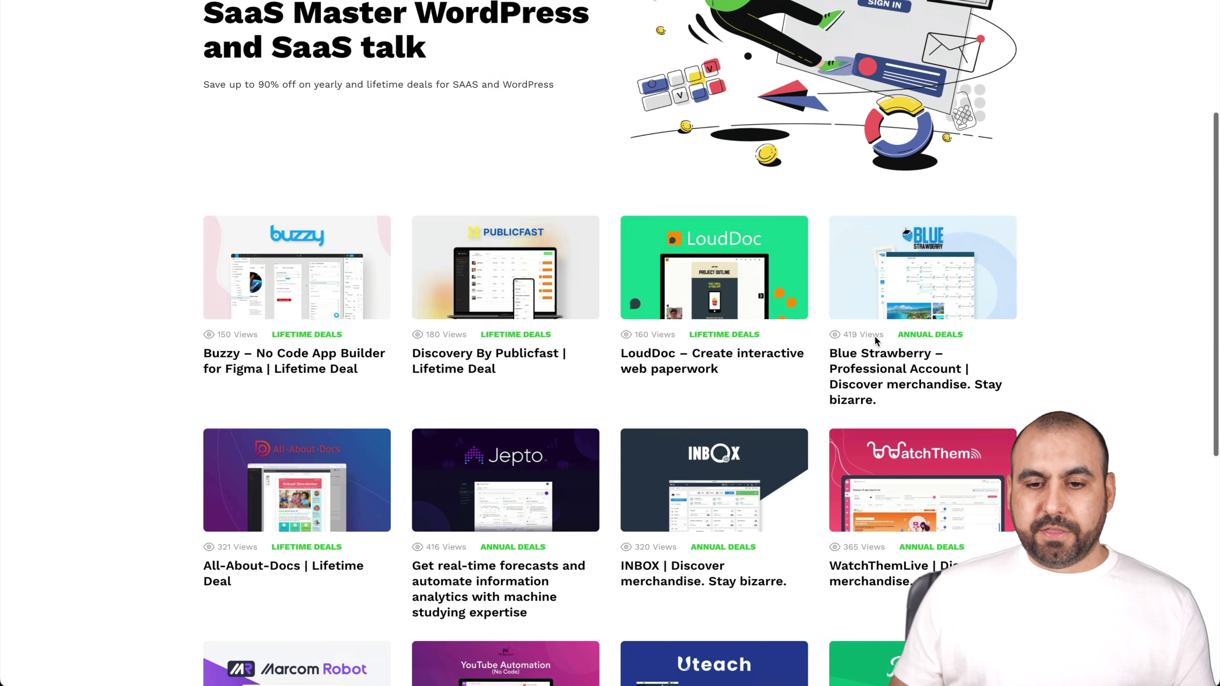
pyautogui.scroll(-8, 874, 335)
pyautogui.scroll(14, 533, 121)
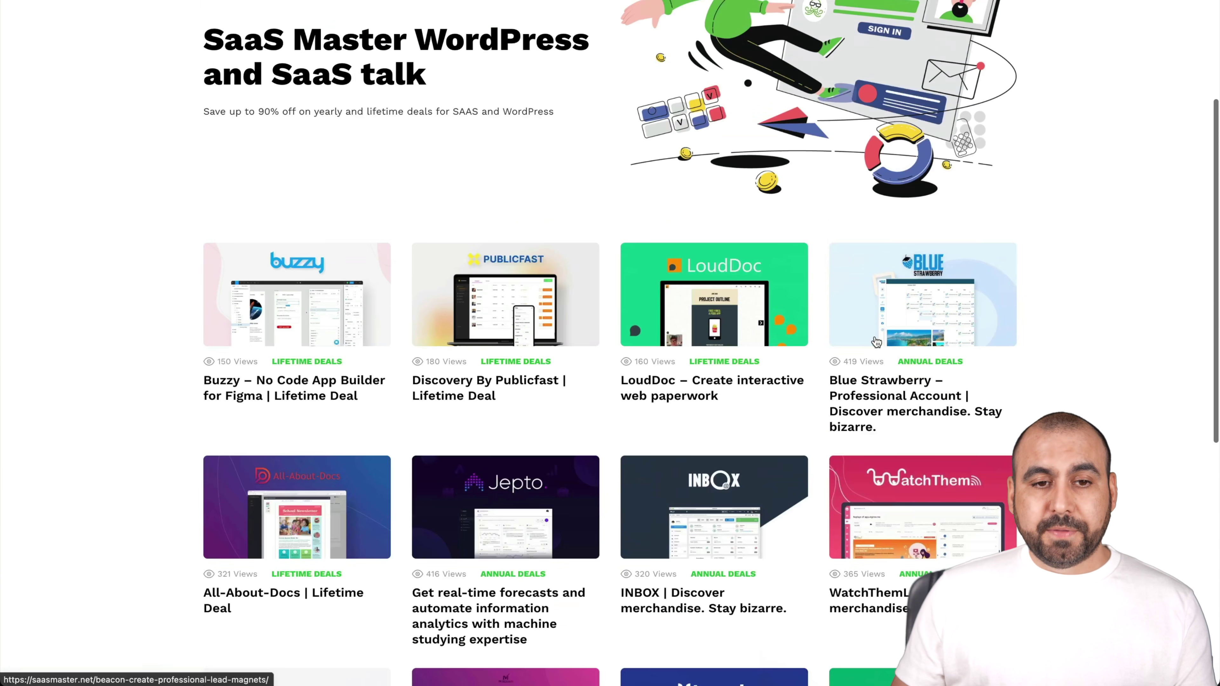
# Load the saasmaster.net homepage in a private browser window, look through its deals grid and reload the page.
pyautogui.press('super+shift+n')
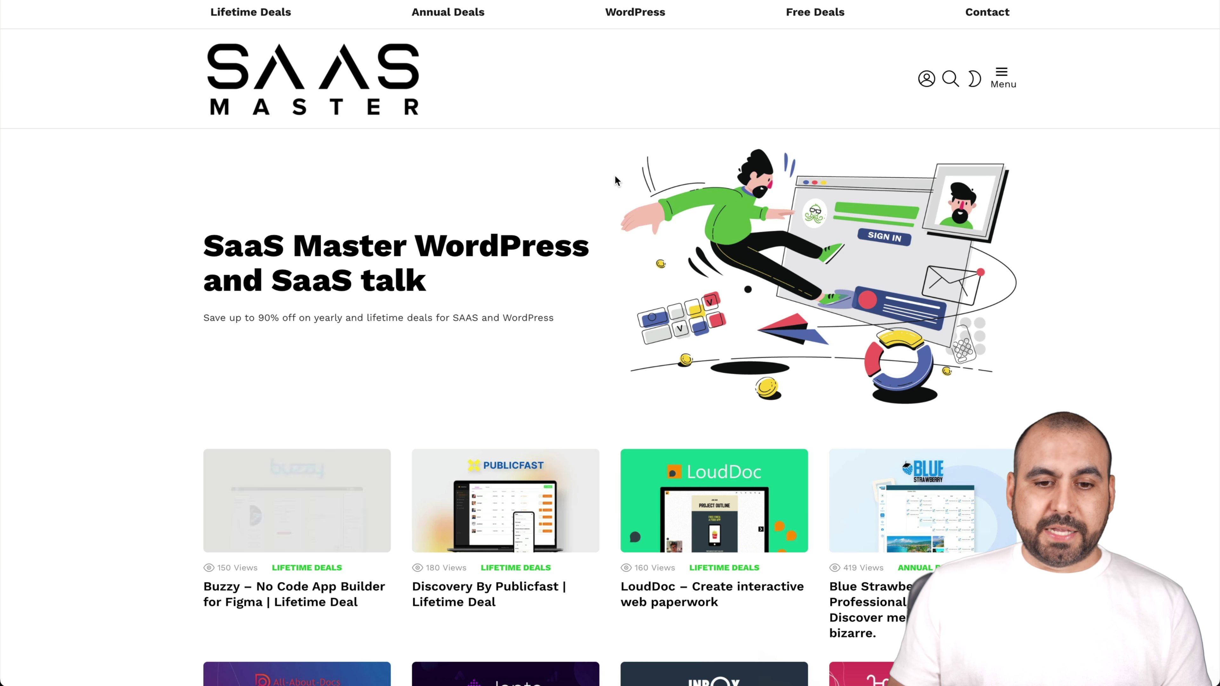
pyautogui.scroll(-10, 615, 177)
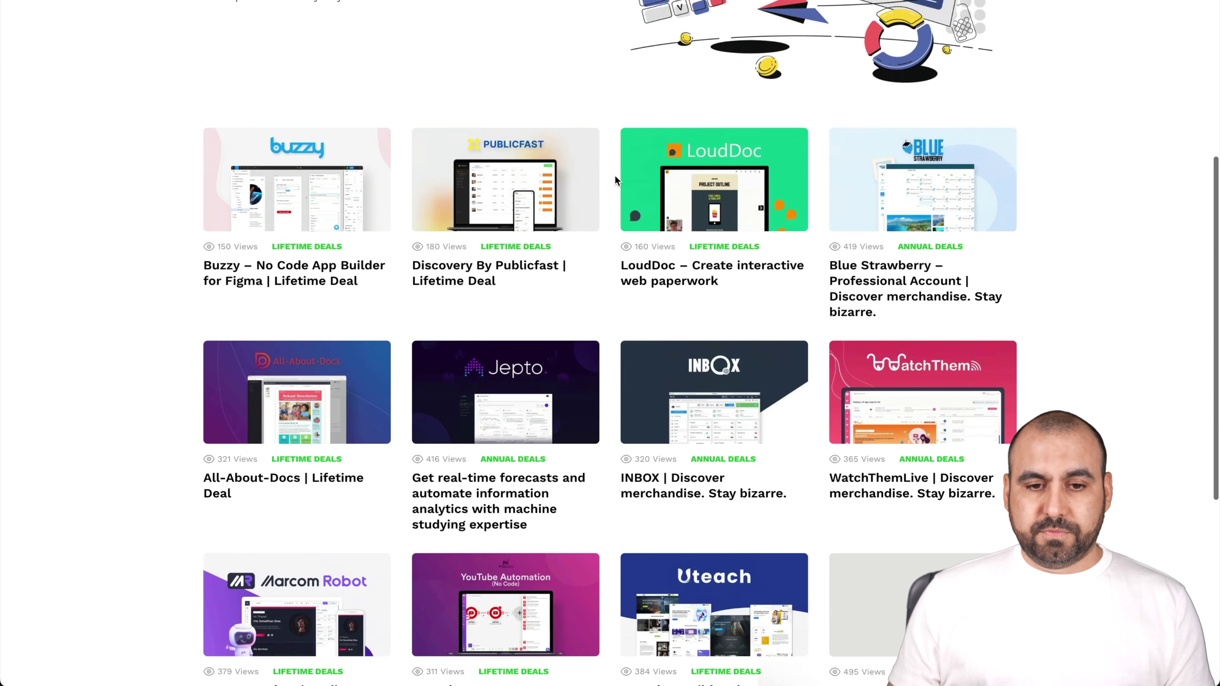
pyautogui.scroll(1, 615, 180)
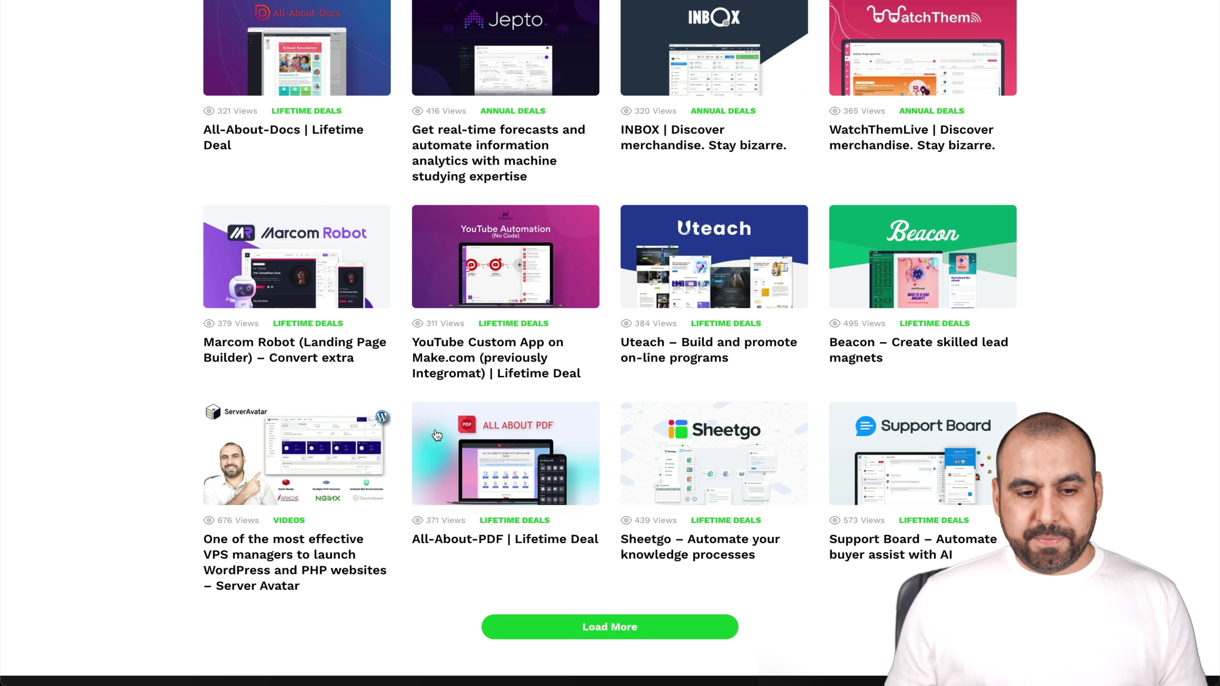
pyautogui.press('super+r')
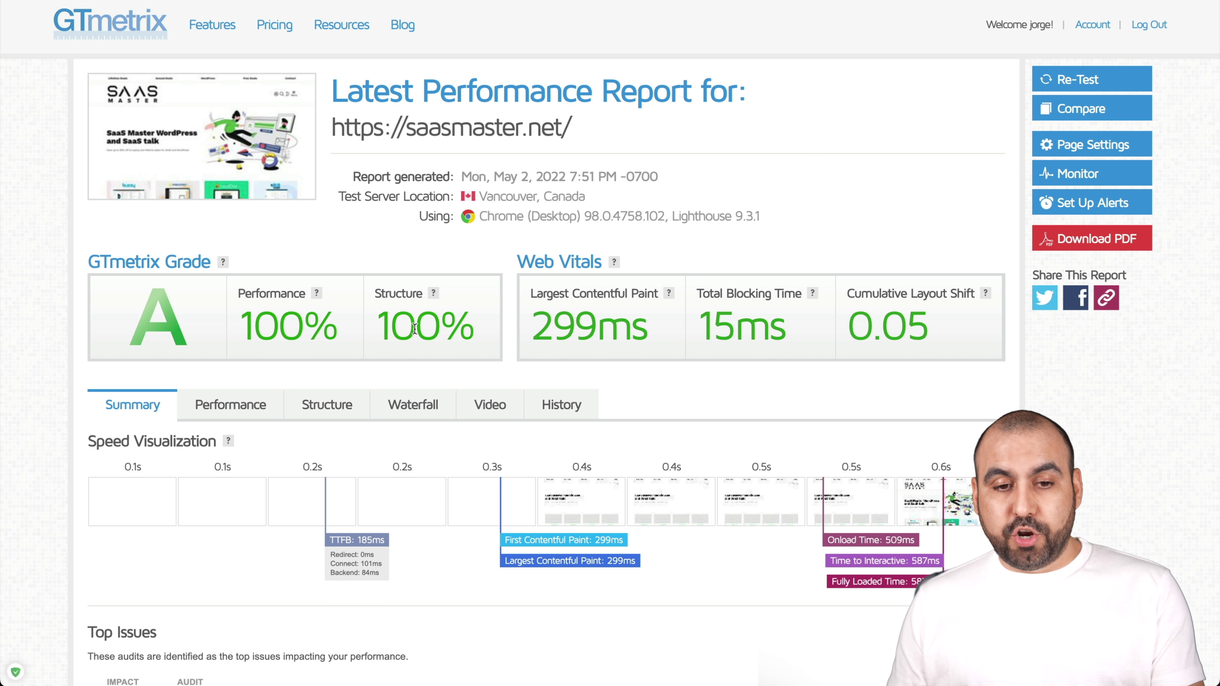
pyautogui.moveTo(481, 194); pyautogui.dragTo(597, 200)
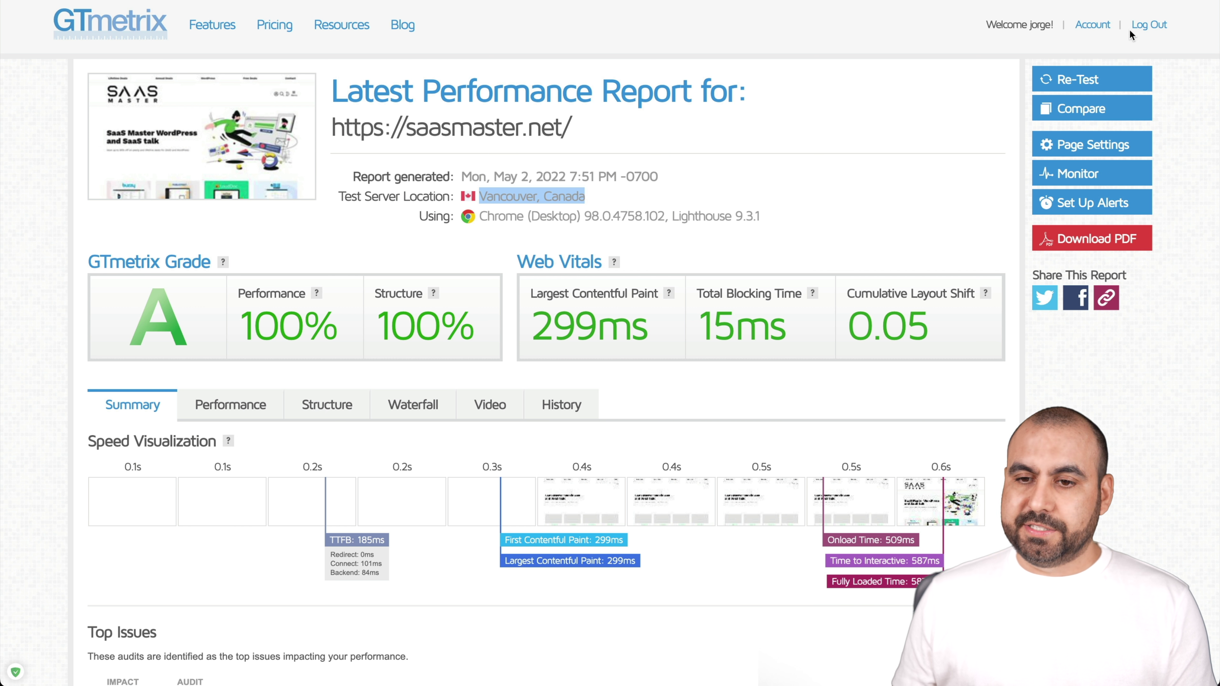
pyautogui.click(1095, 82)
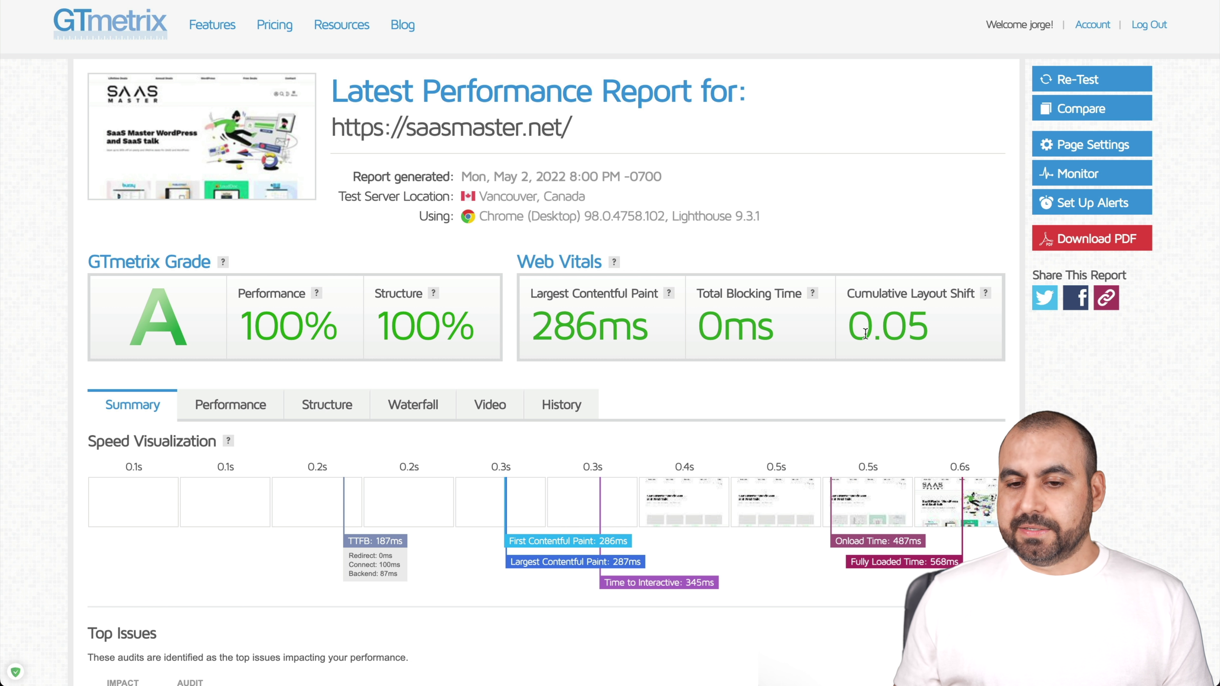
pyautogui.scroll(-1, 954, 563)
pyautogui.scroll(-3, 953, 563)
pyautogui.scroll(3, 952, 557)
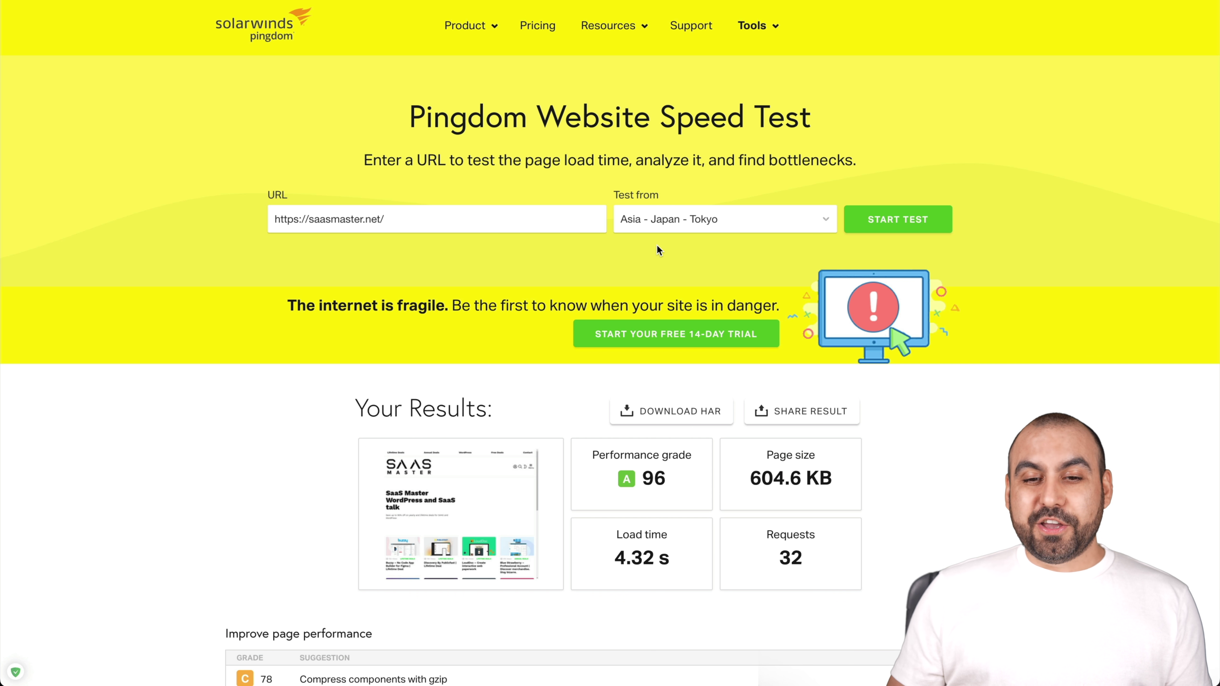
pyautogui.click(887, 220)
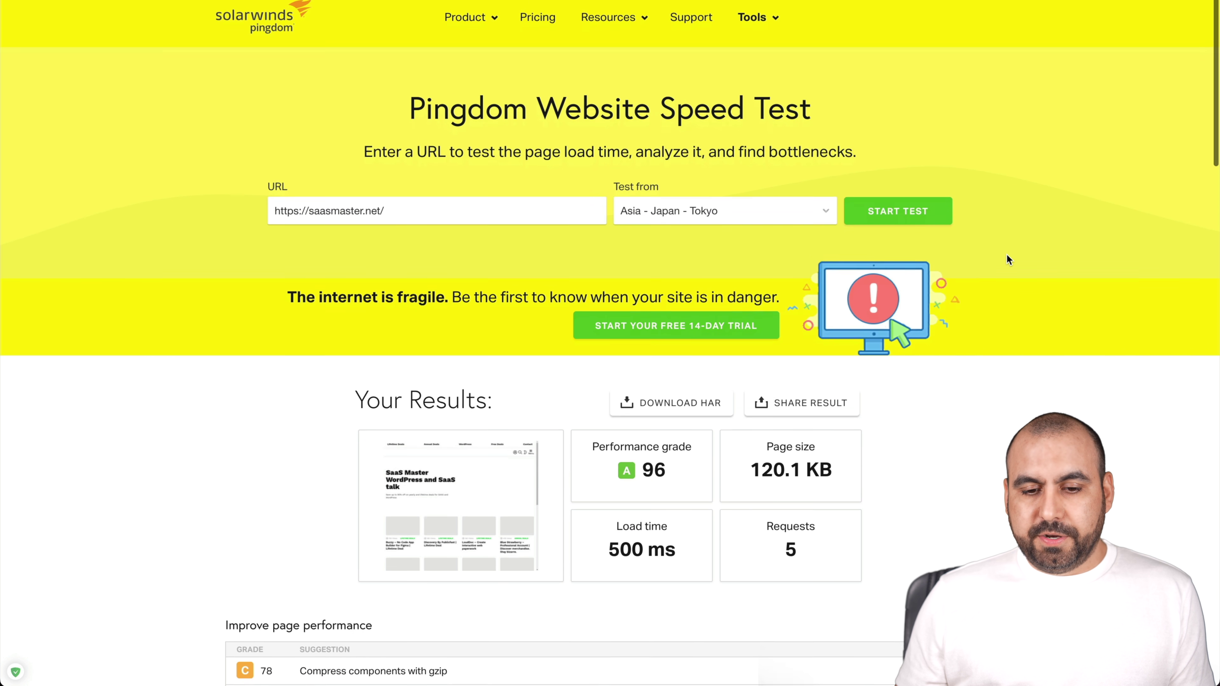
pyautogui.scroll(-2, 1007, 259)
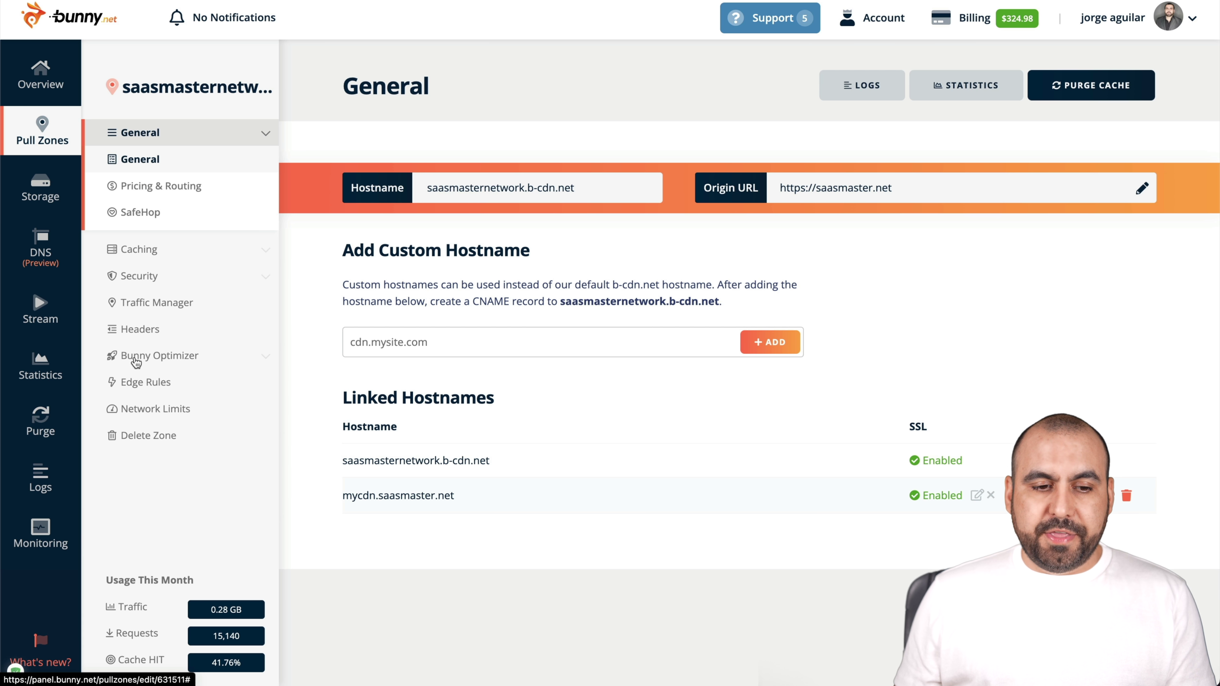
# Open the pull zone's Bunny Optimizer settings in bunny.net and examine the compression, minification, smart image optimization and watermark options.
pyautogui.click(185, 359)
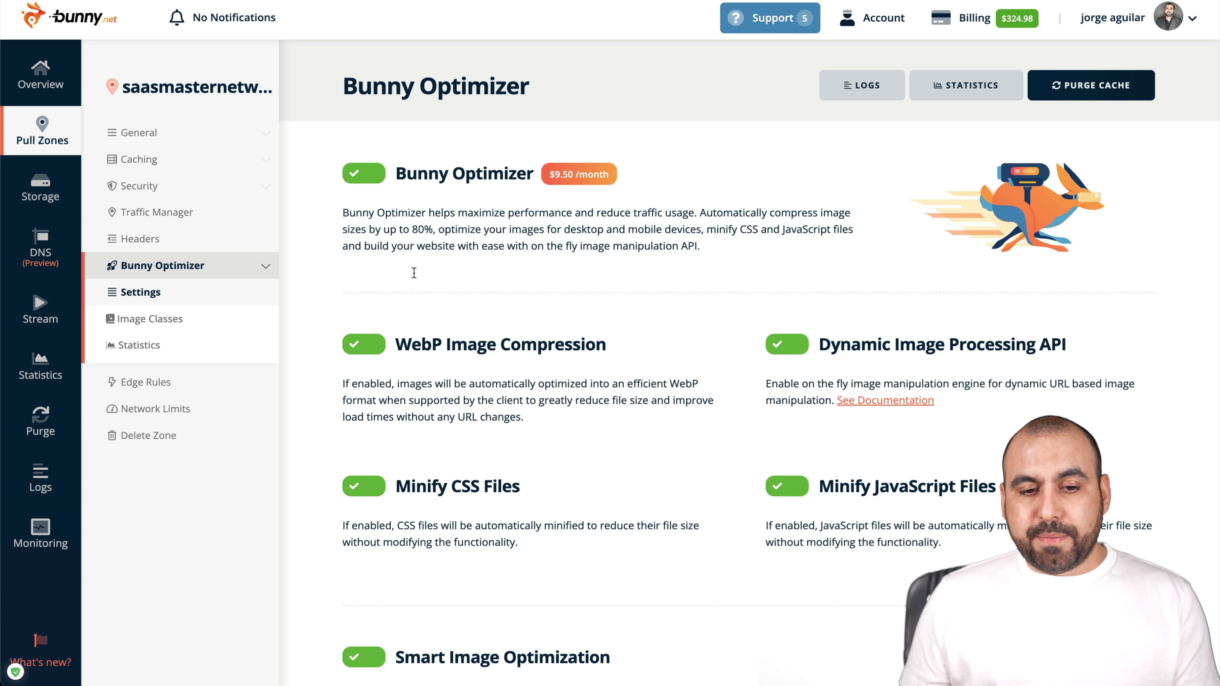
pyautogui.scroll(-3, 493, 317)
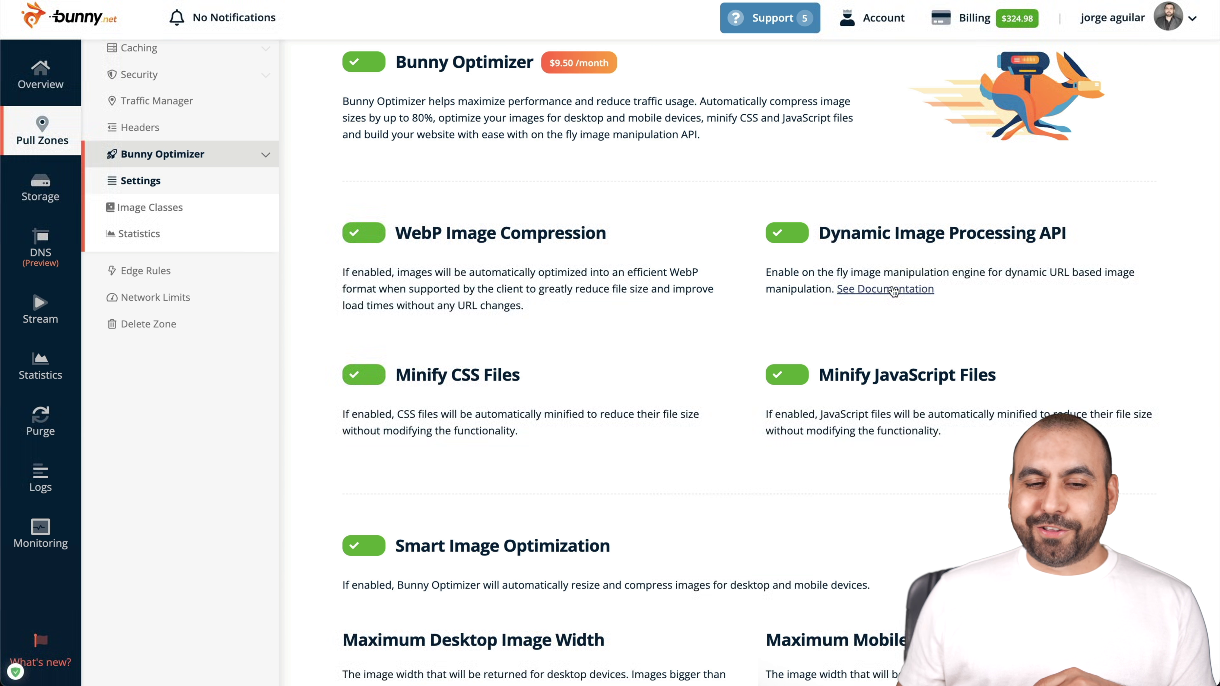
pyautogui.scroll(-2, 624, 344)
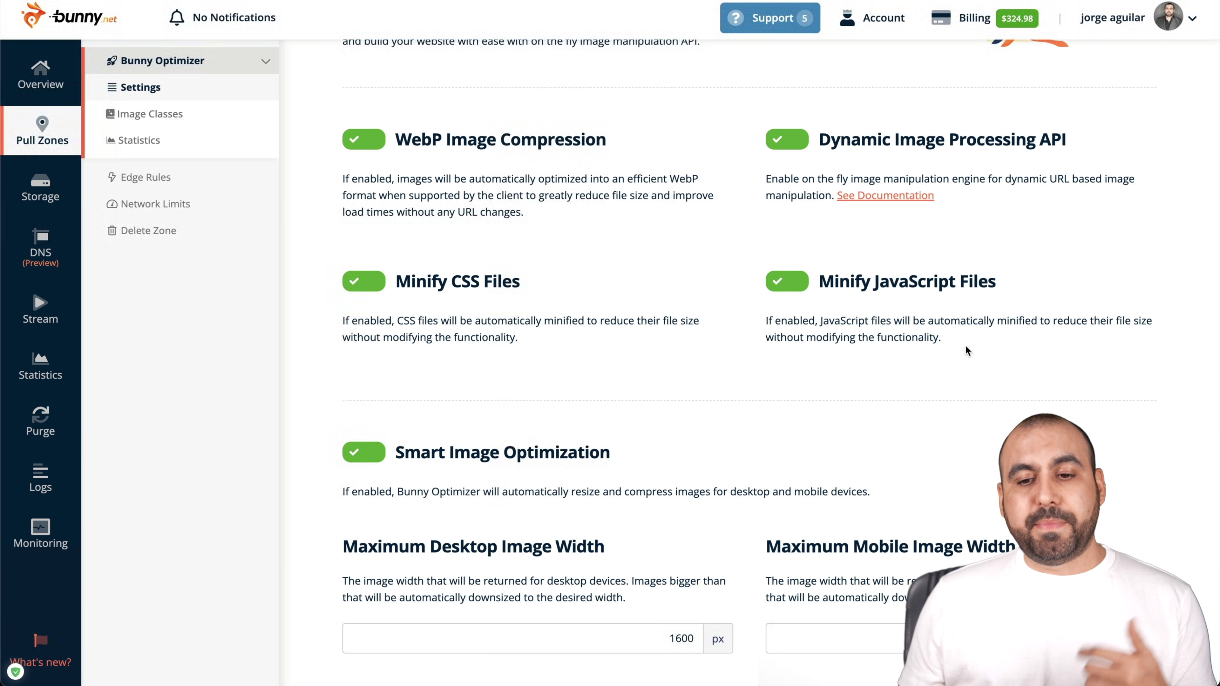
pyautogui.scroll(-2, 913, 320)
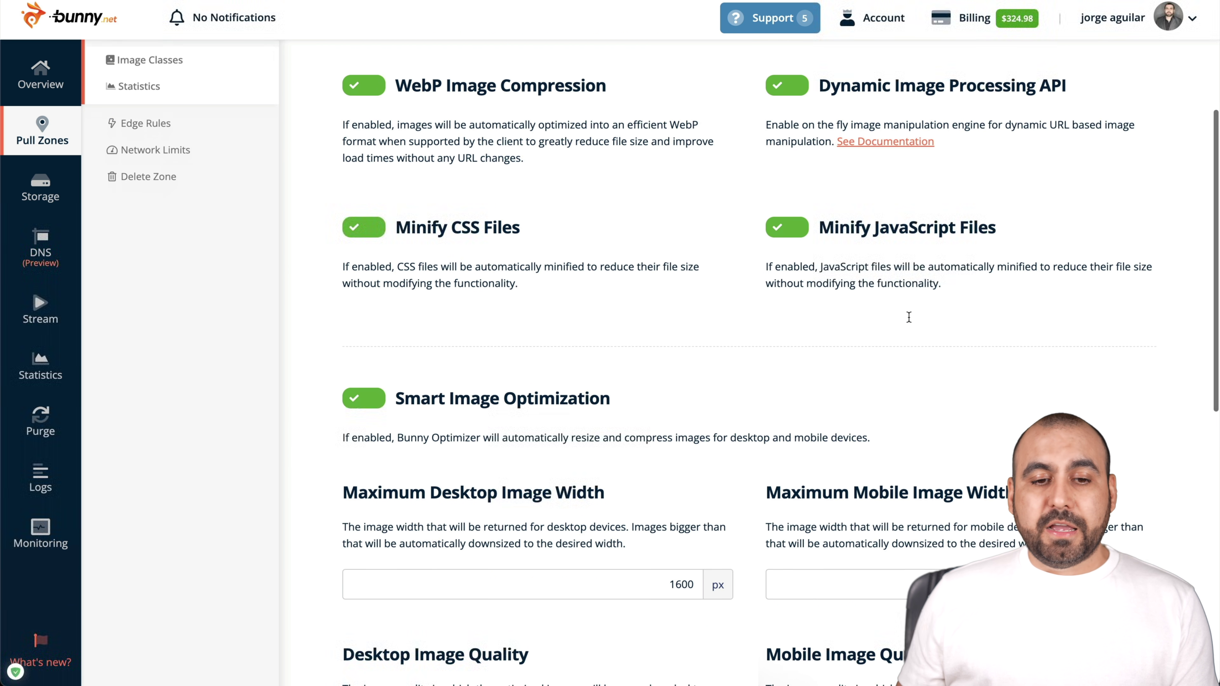
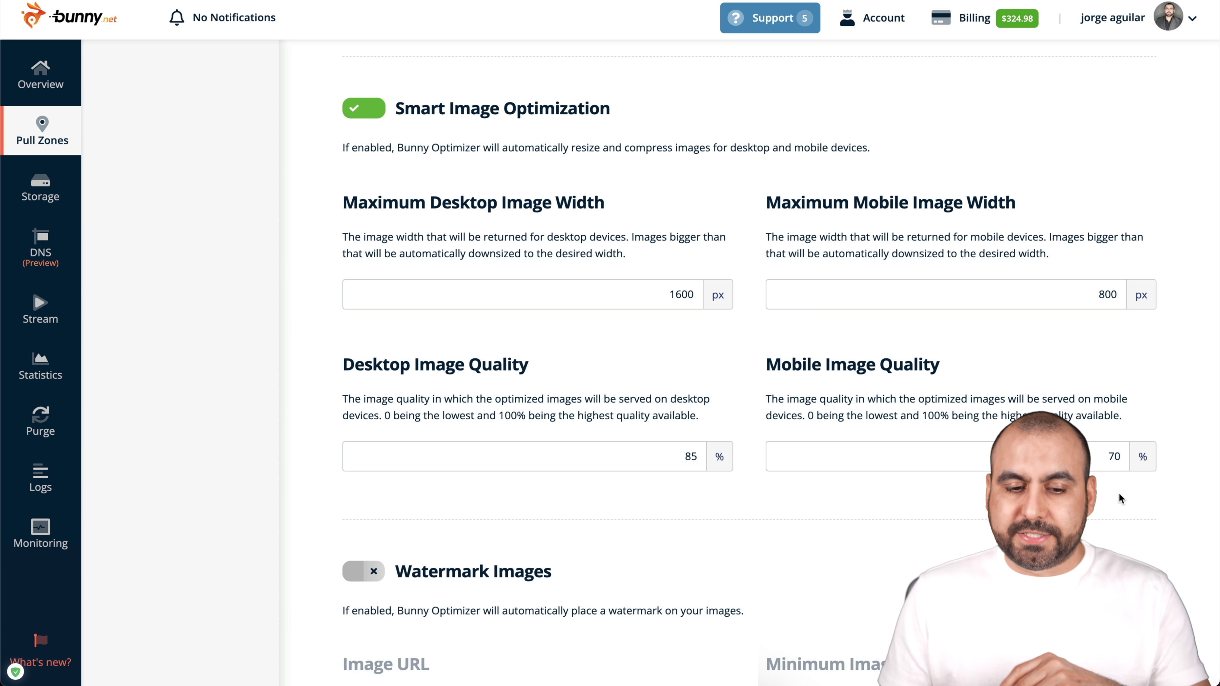
pyautogui.scroll(-3, 1119, 494)
pyautogui.scroll(-4, 501, 355)
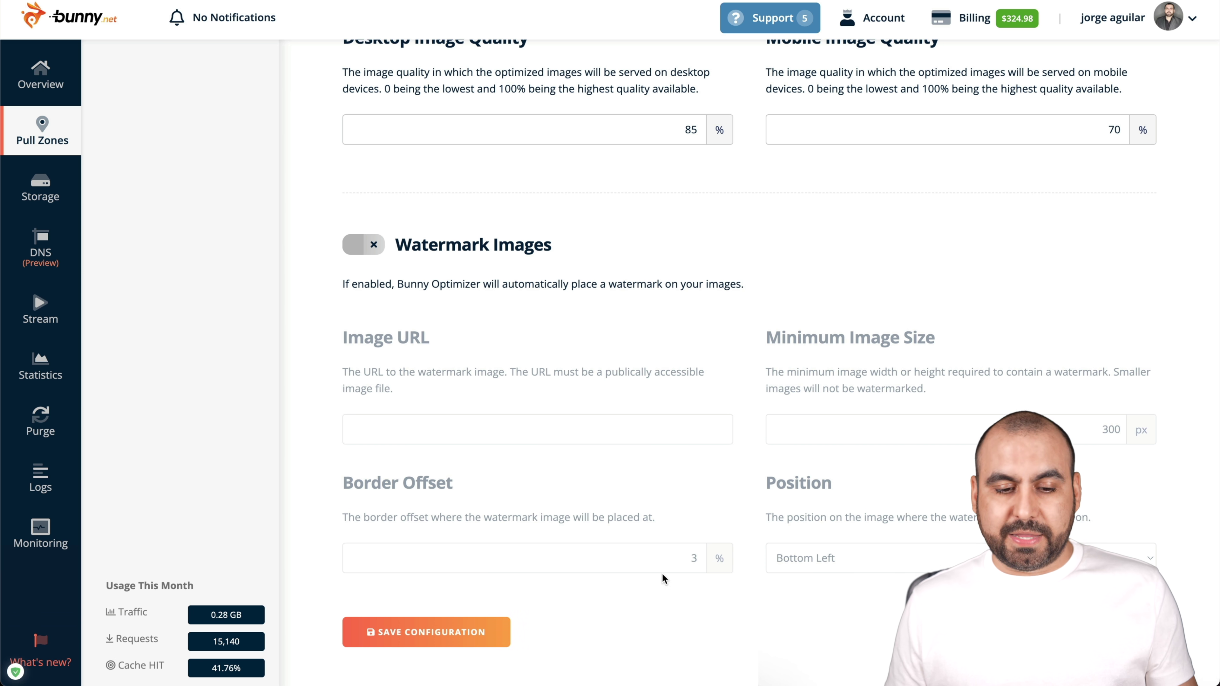
pyautogui.scroll(15, 838, 284)
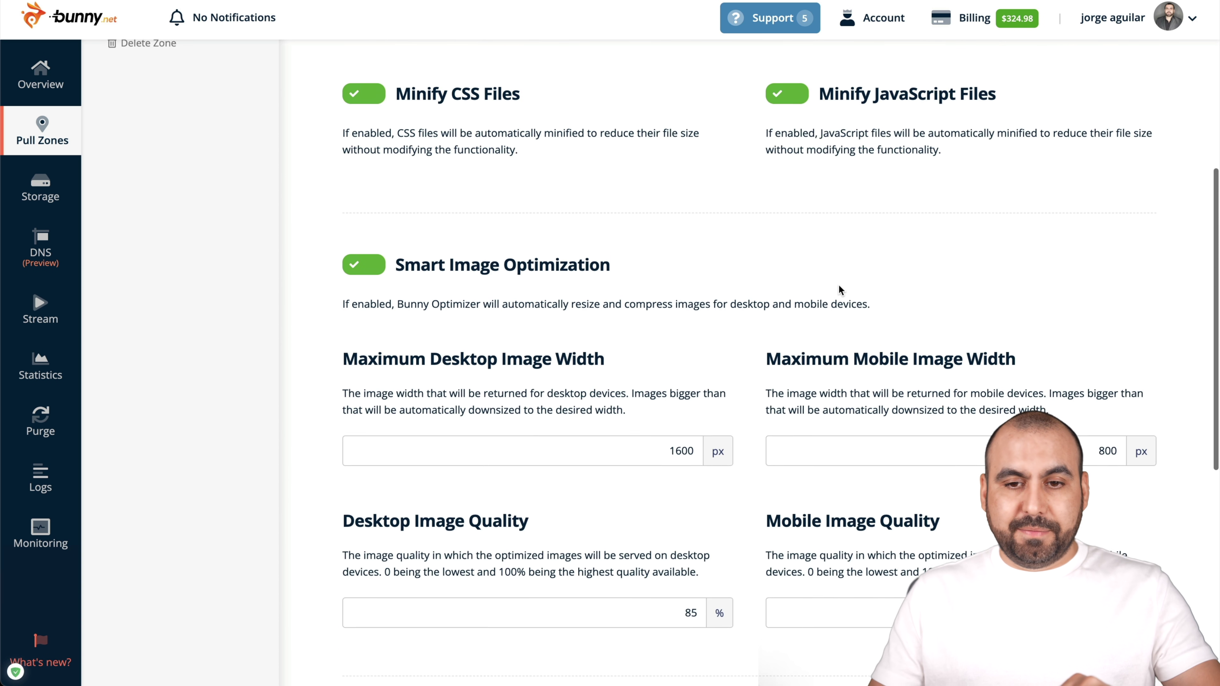
pyautogui.scroll(4, 840, 289)
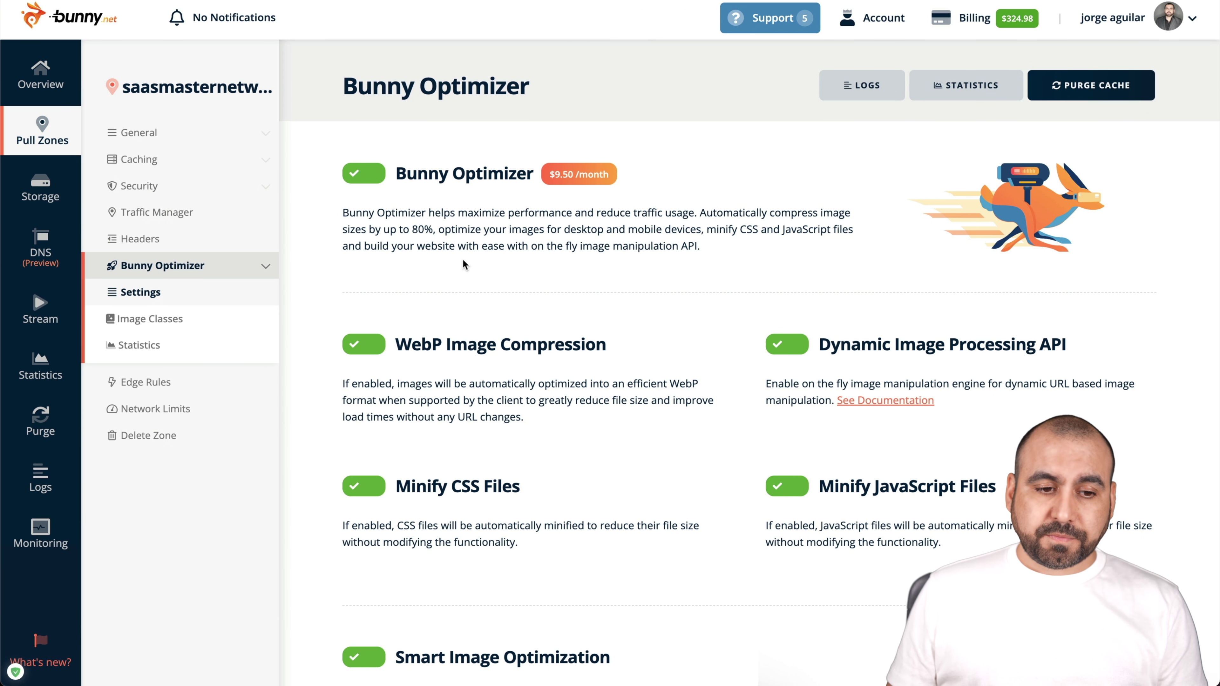
# Open the optimizer's Image Classes page and examine the URL examples and the Force Transformation Classes option.
pyautogui.click(174, 320)
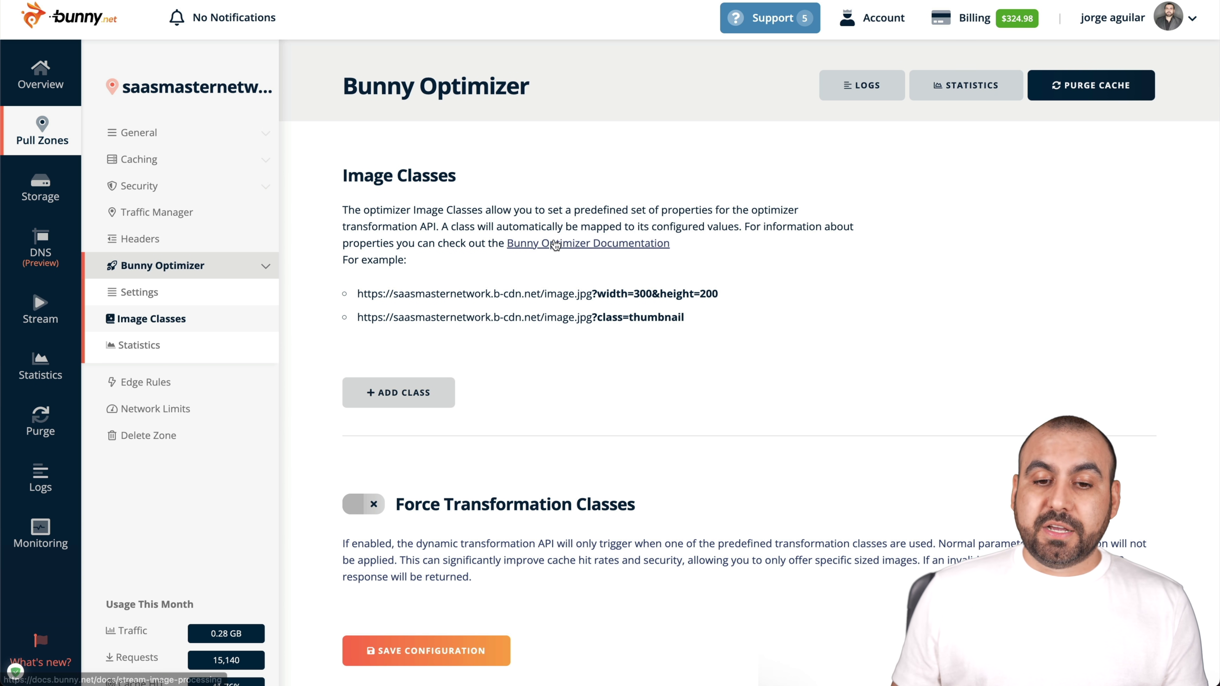
pyautogui.click(627, 246)
pyautogui.scroll(-1, 619, 336)
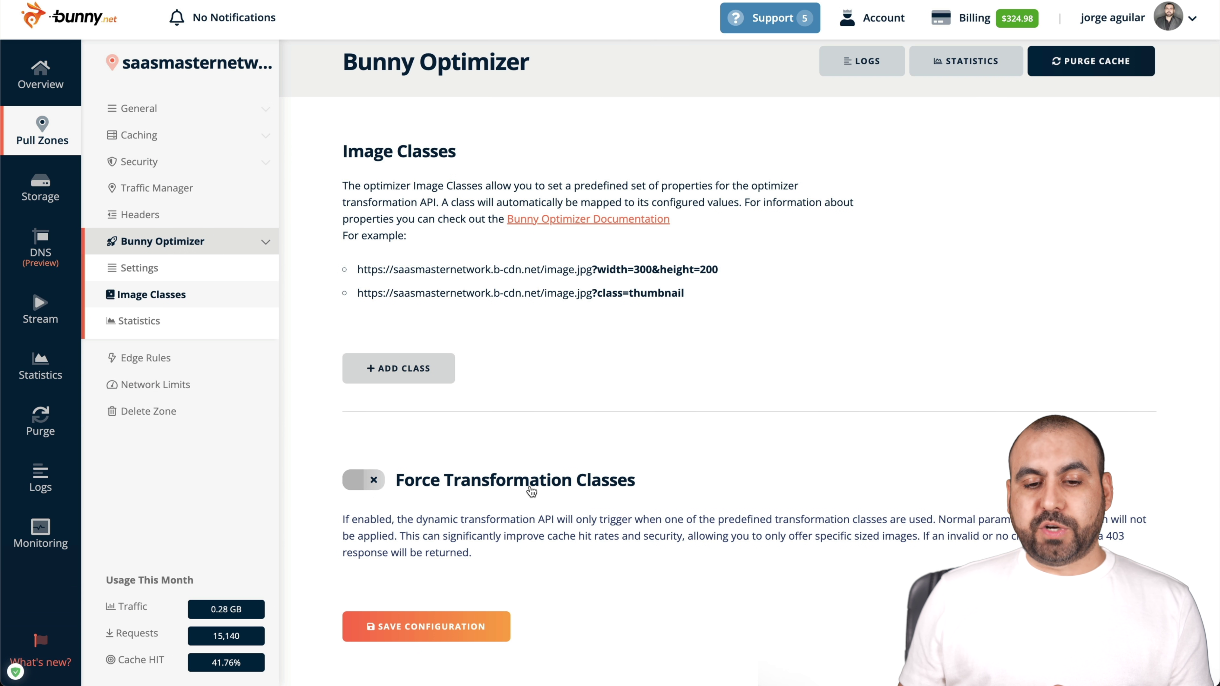
pyautogui.scroll(1, 586, 536)
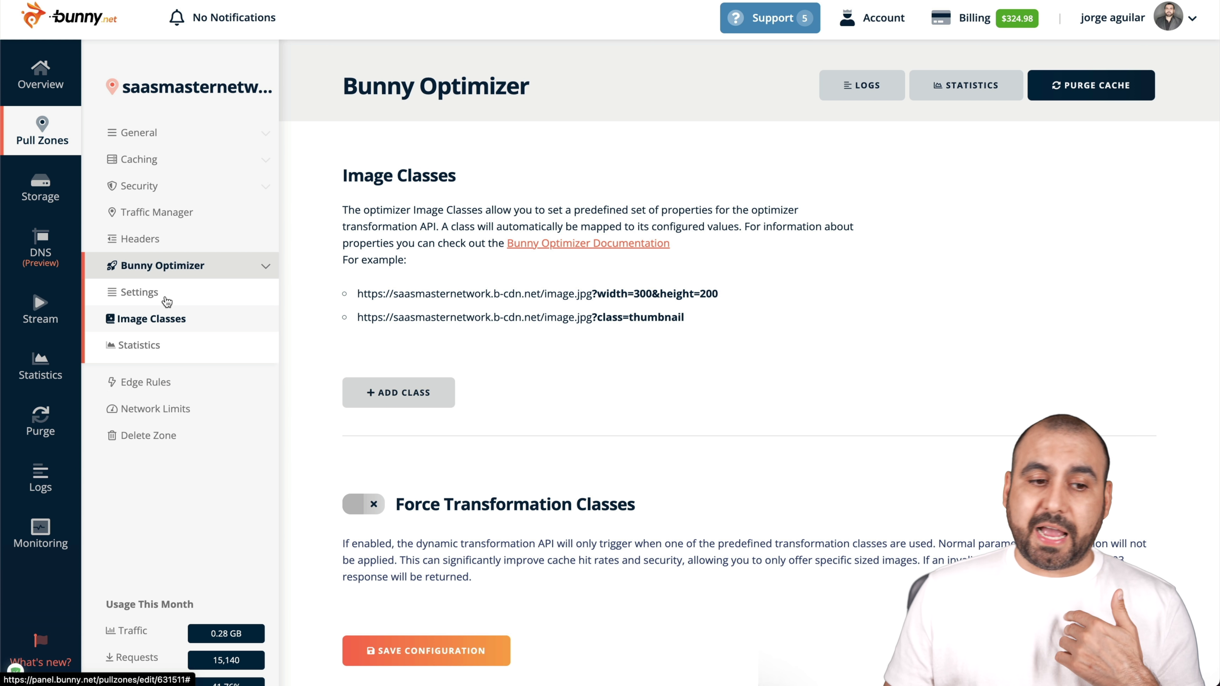
# Open the optimizer's statistics and examine the Traffic Saved and Average Compression Ratio charts.
pyautogui.click(139, 346)
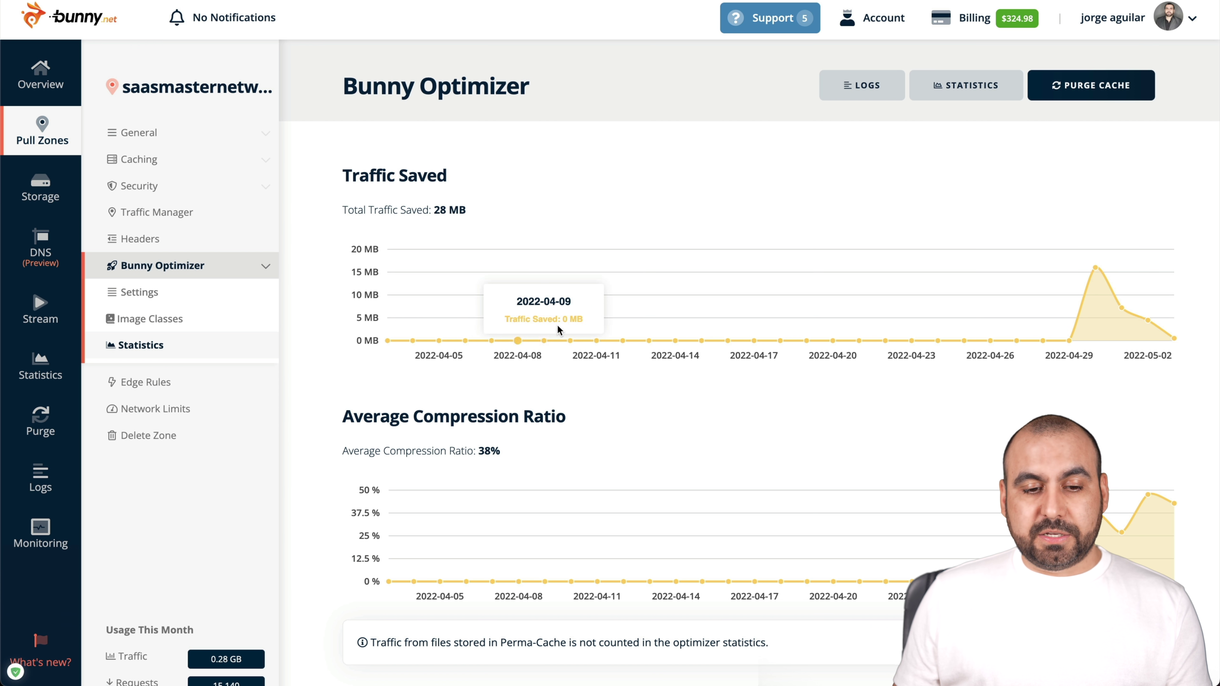
pyautogui.scroll(-2, 648, 370)
pyautogui.doubleClick(485, 401)
pyautogui.click(562, 398)
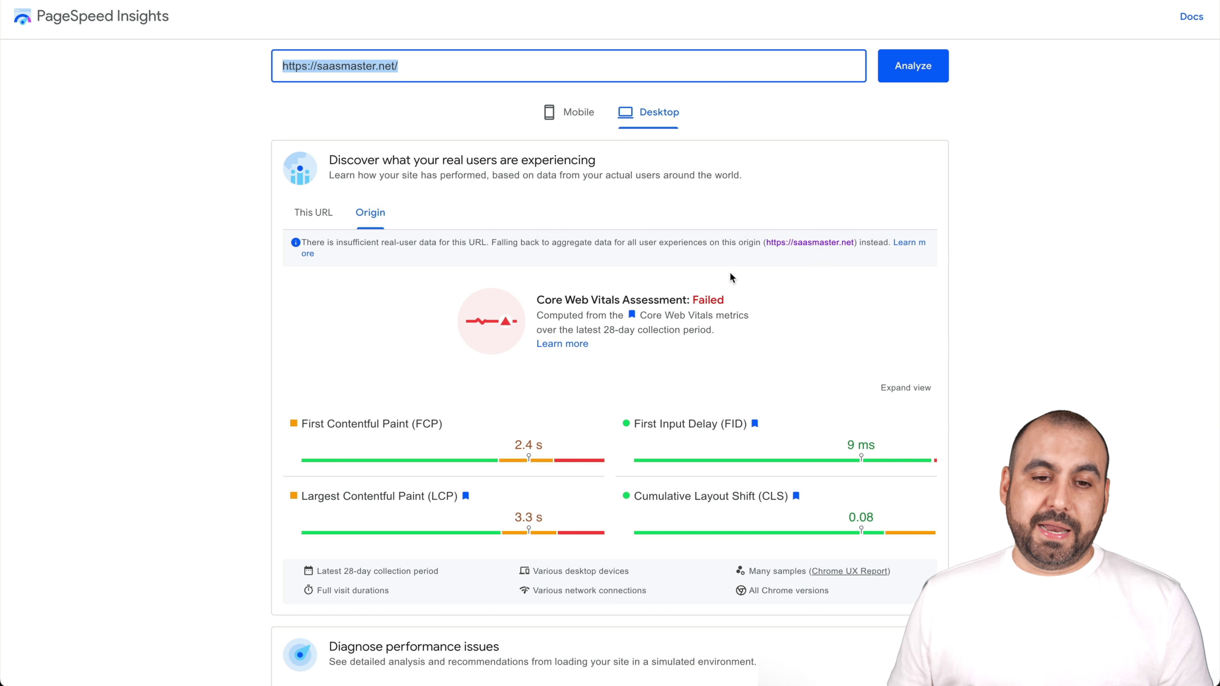
# Look over the desktop PageSpeed report again and return to the Bunny Optimizer settings in bunny.net.
pyautogui.scroll(-10, 730, 274)
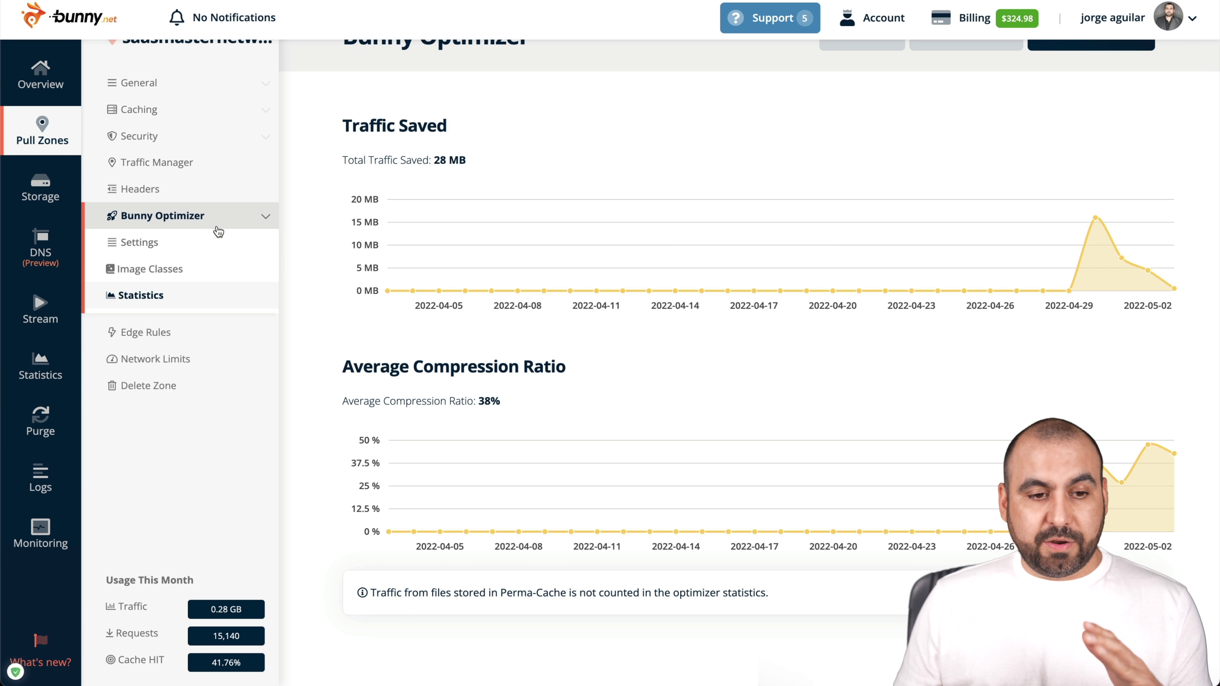
pyautogui.click(217, 243)
pyautogui.scroll(1, 550, 242)
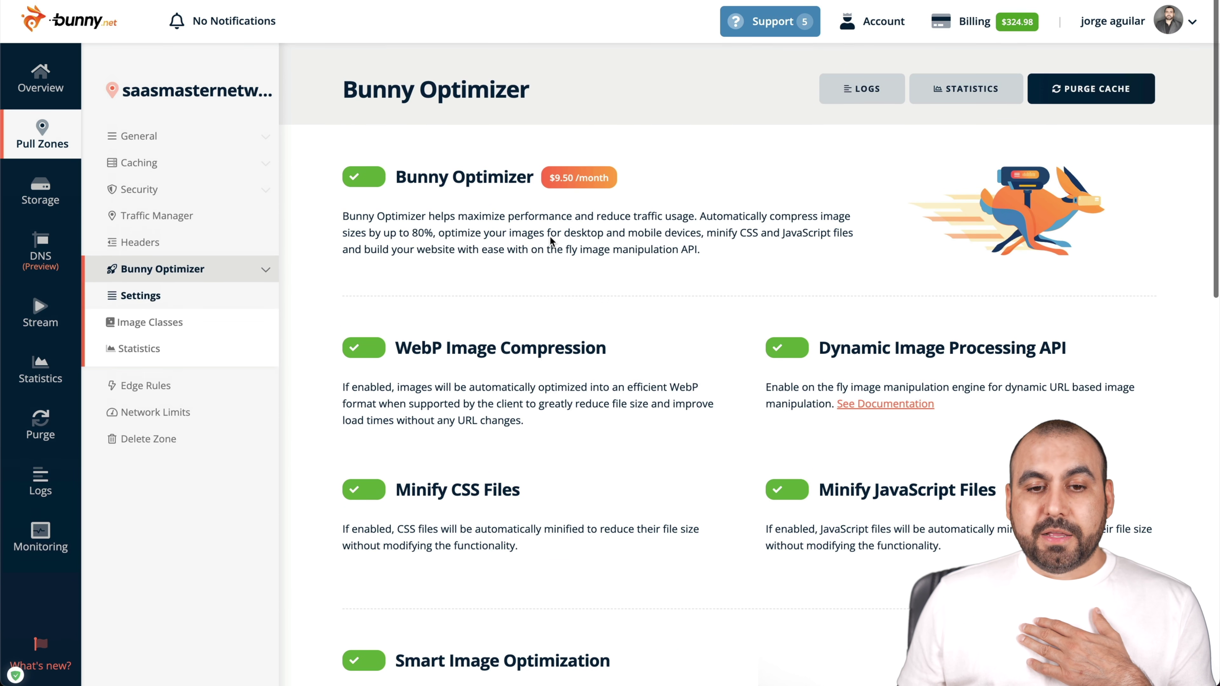